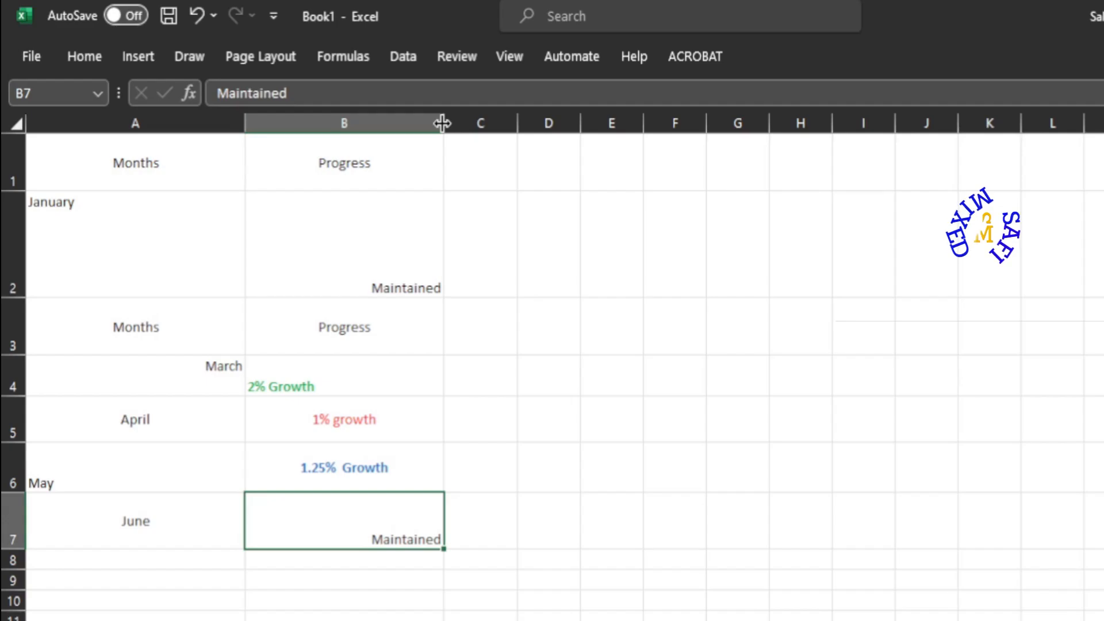
# - Widen column B slightly and shrink row 2 to about half its height
pyautogui.moveTo(442, 123); pyautogui.dragTo(475, 121)
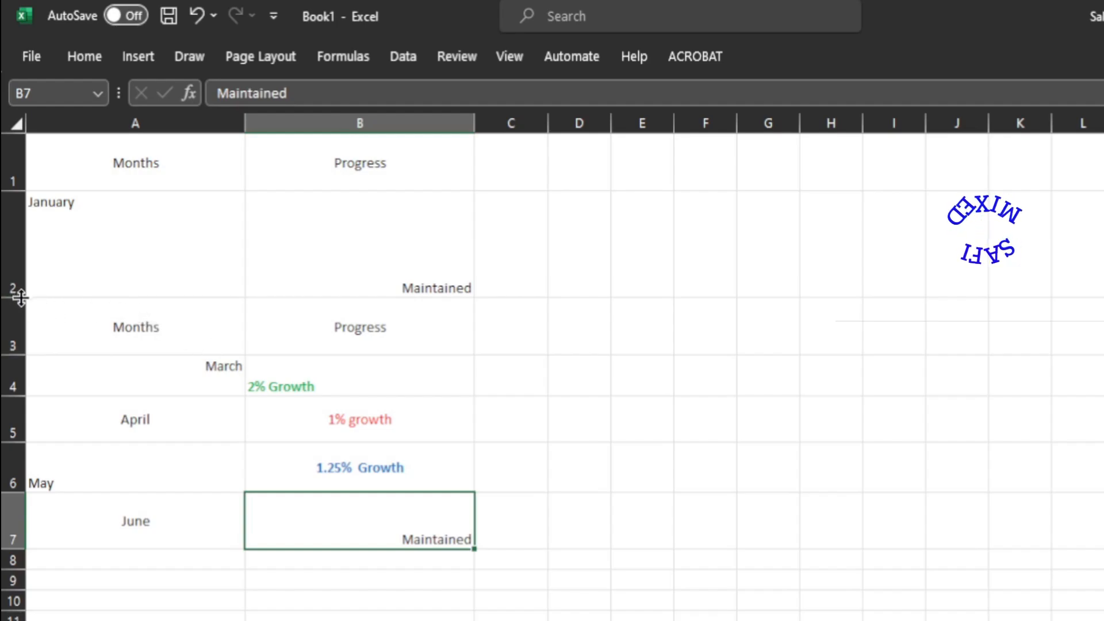
pyautogui.moveTo(21, 297); pyautogui.dragTo(21, 296)
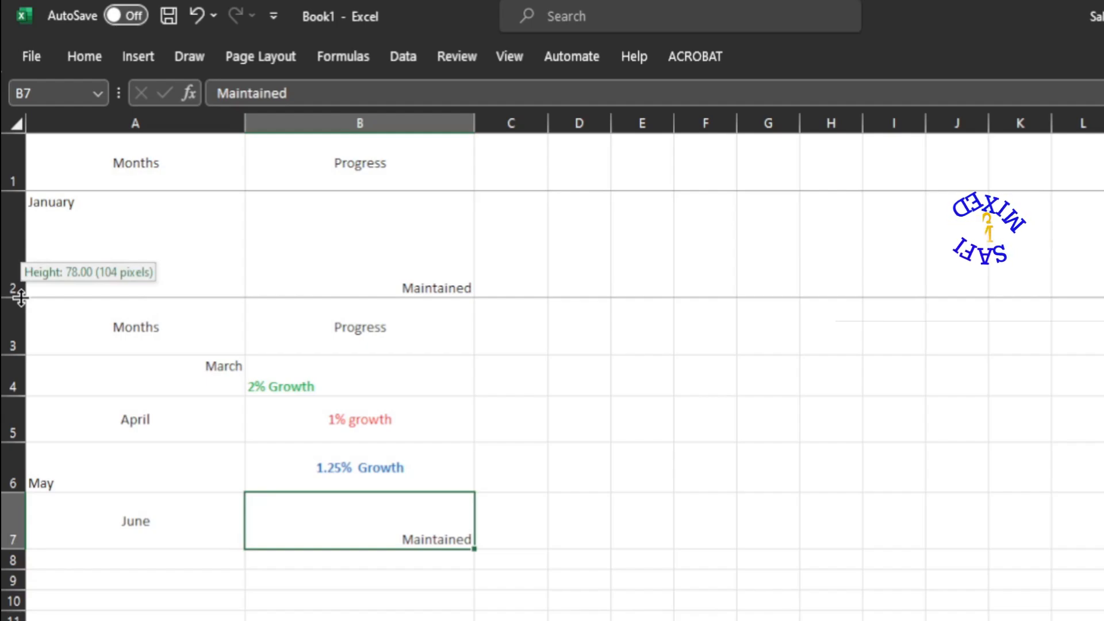
pyautogui.moveTo(21, 297); pyautogui.dragTo(23, 242)
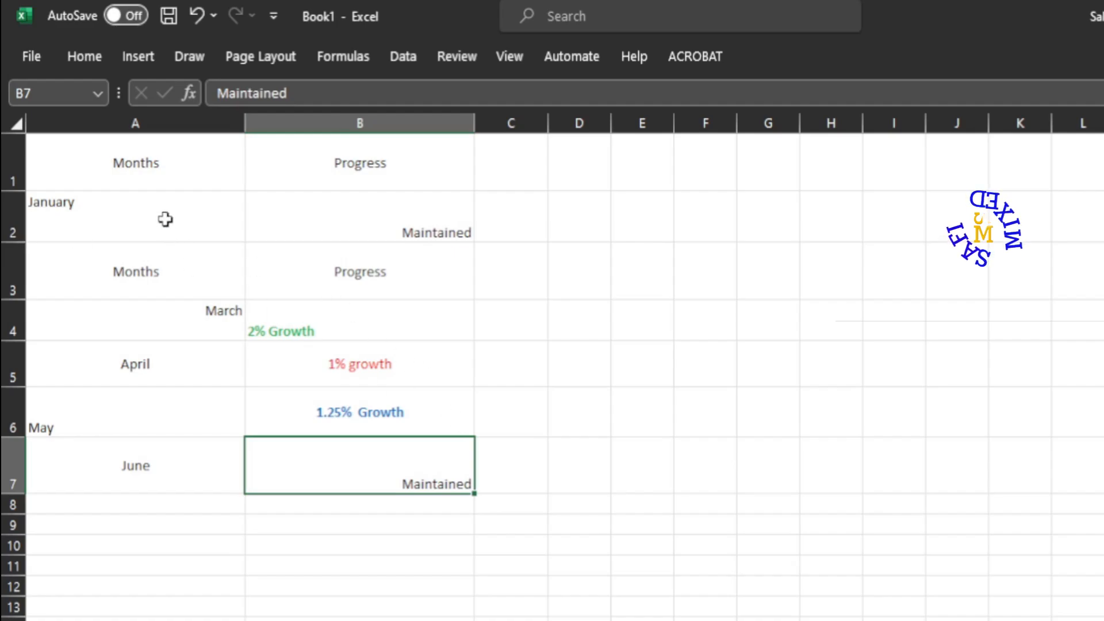
# - Try right and left alignment on cells A1:B7, finishing with the text centred horizontally
pyautogui.moveTo(90, 155)
pyautogui.mouseDown()
pyautogui.moveTo(402, 414)
pyautogui.moveTo(431, 483)
pyautogui.mouseUp()
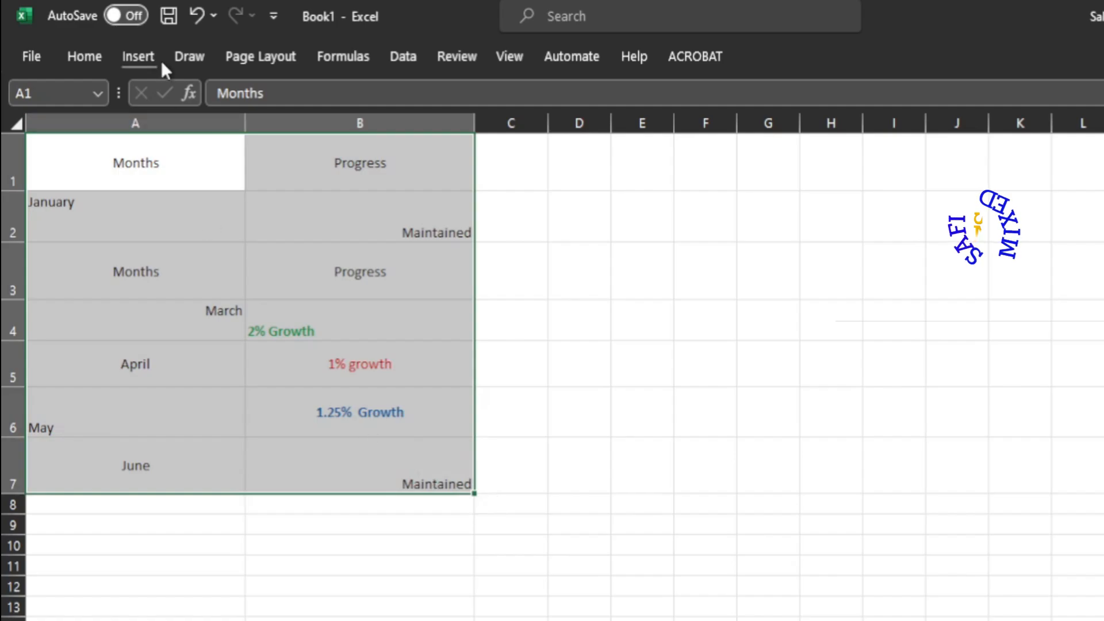
pyautogui.click(79, 59)
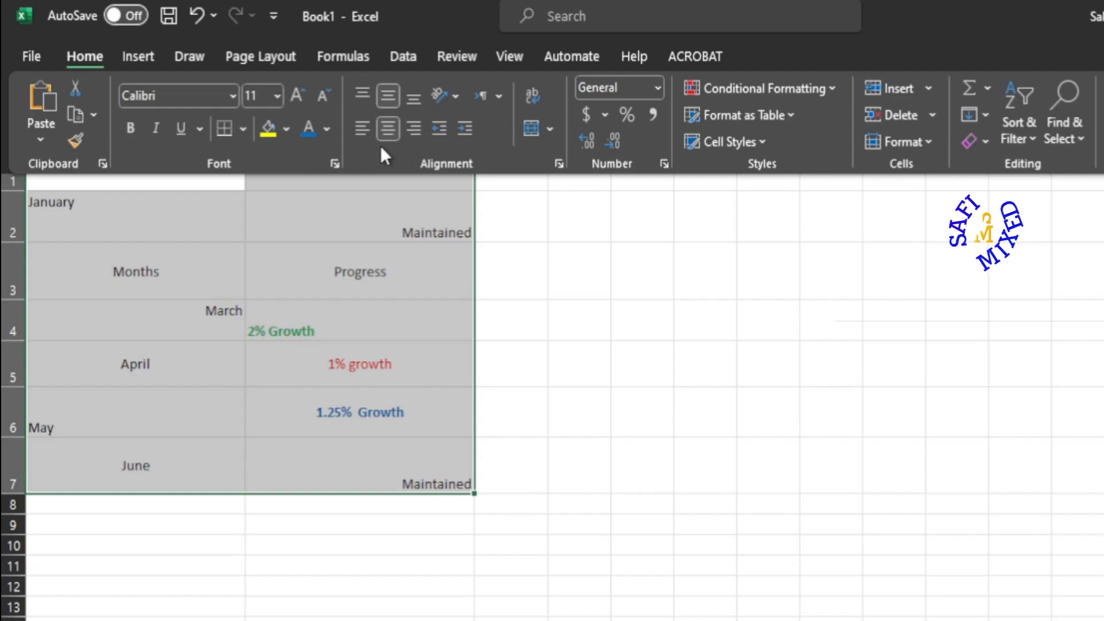
pyautogui.click(414, 128)
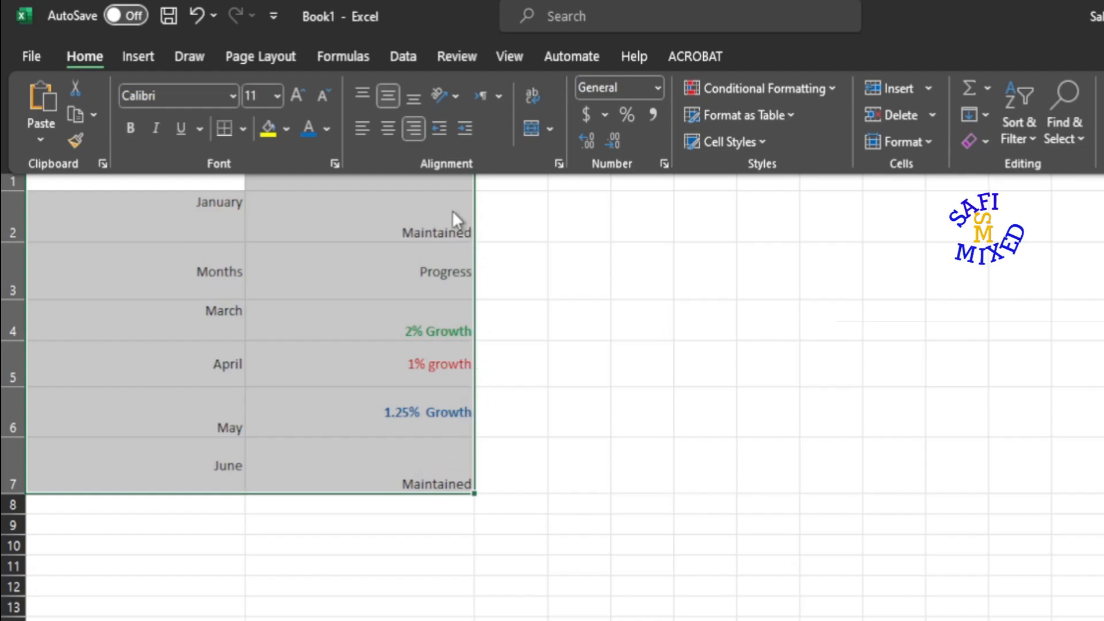
pyautogui.click(387, 131)
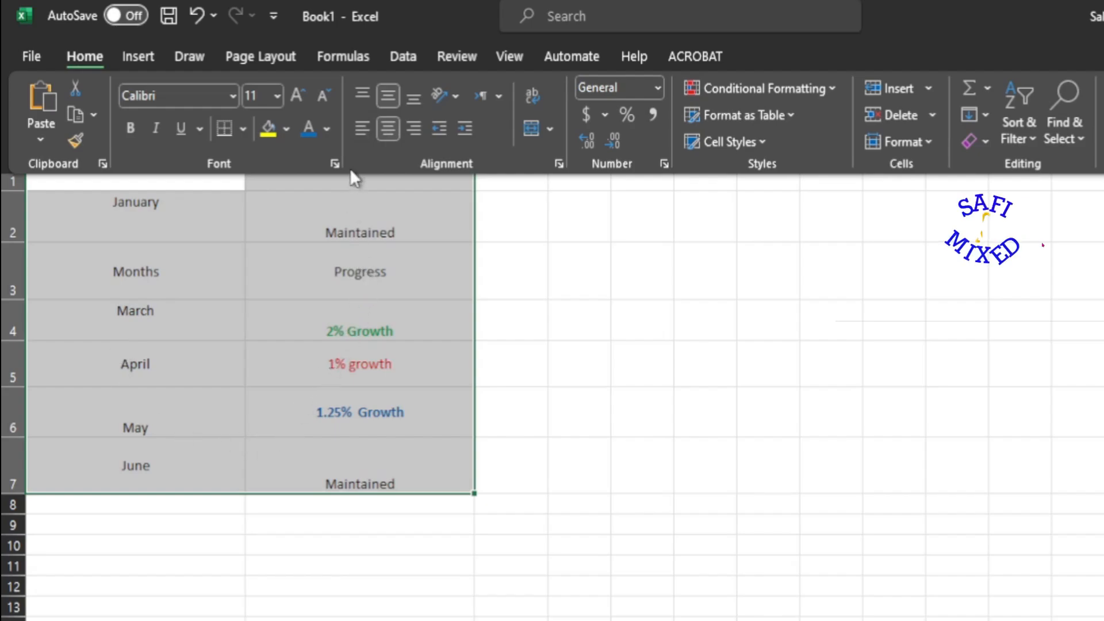
pyautogui.click(361, 131)
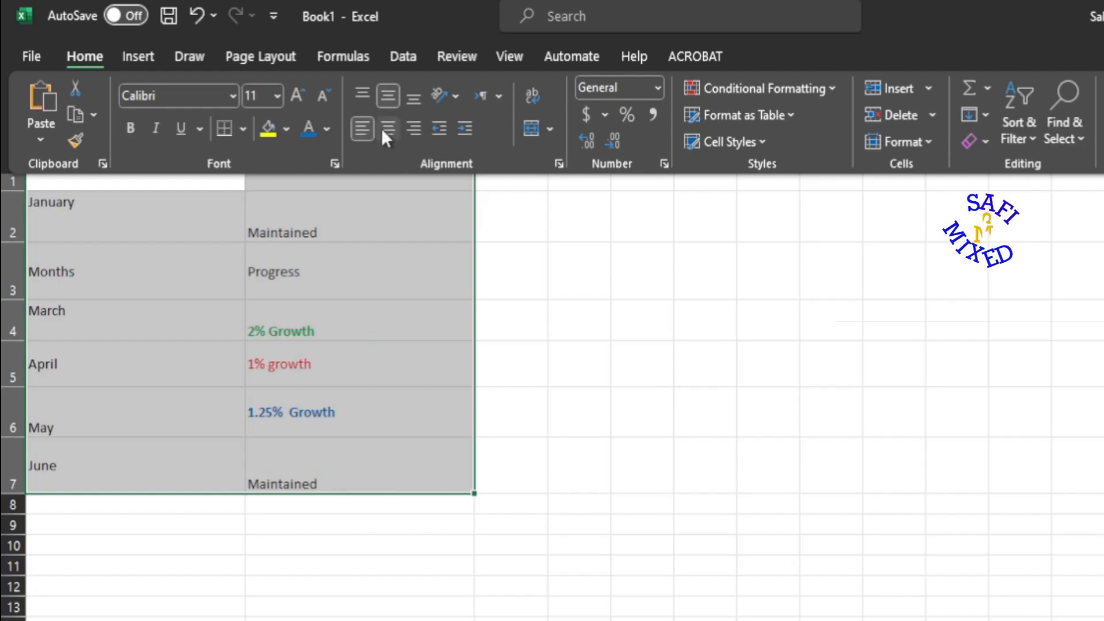
pyautogui.click(385, 130)
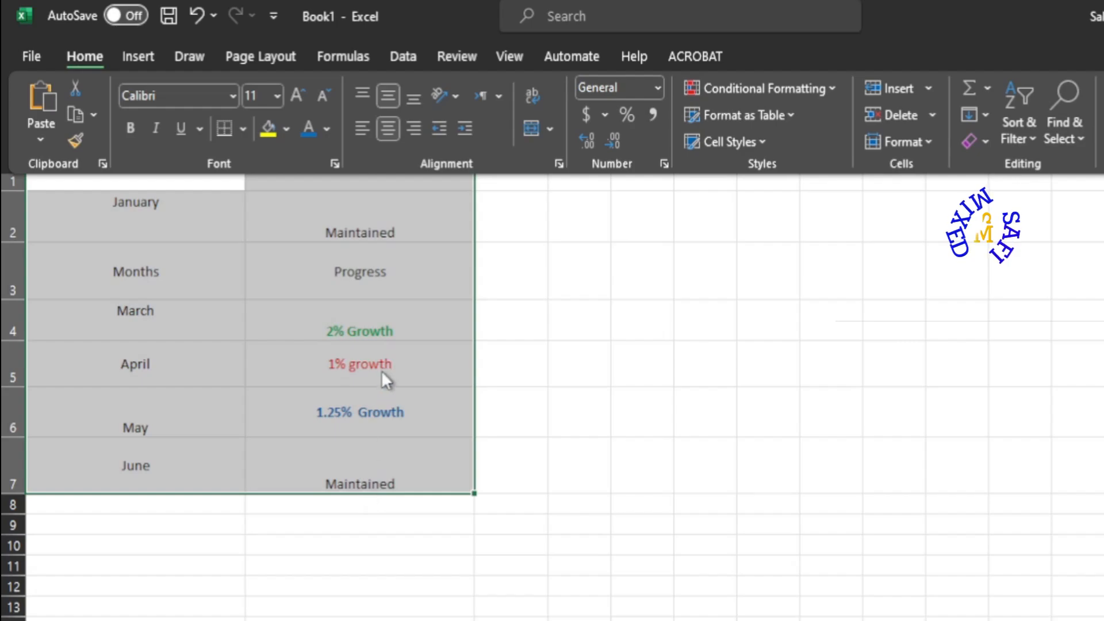
# - Try bottom and top alignment on cells A1:B7, finishing with the text middle-aligned vertically
pyautogui.click(416, 96)
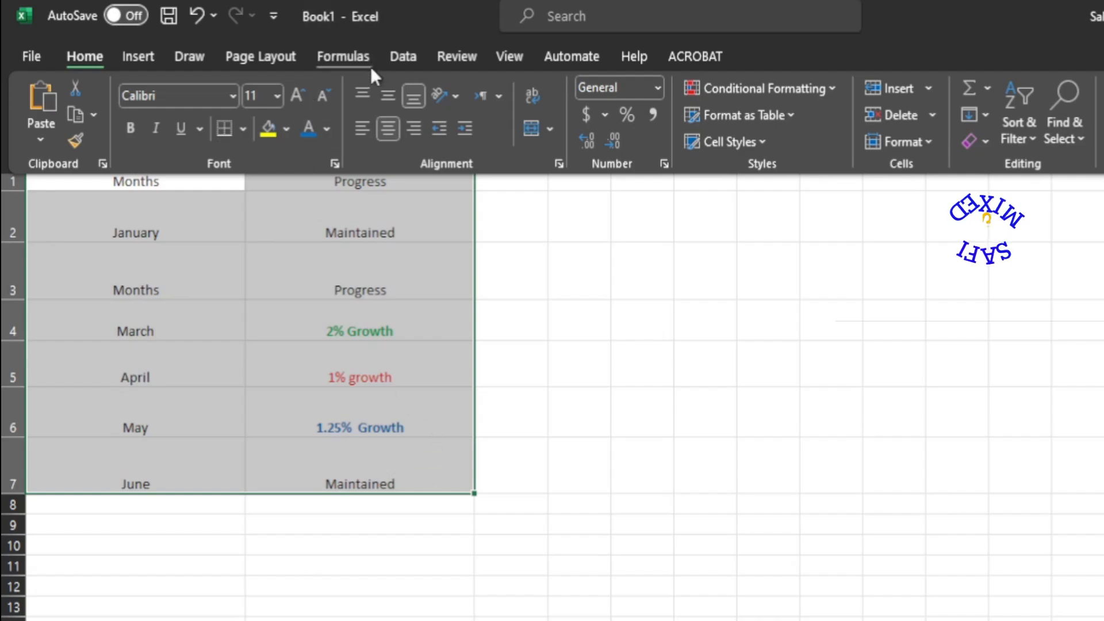
pyautogui.click(388, 95)
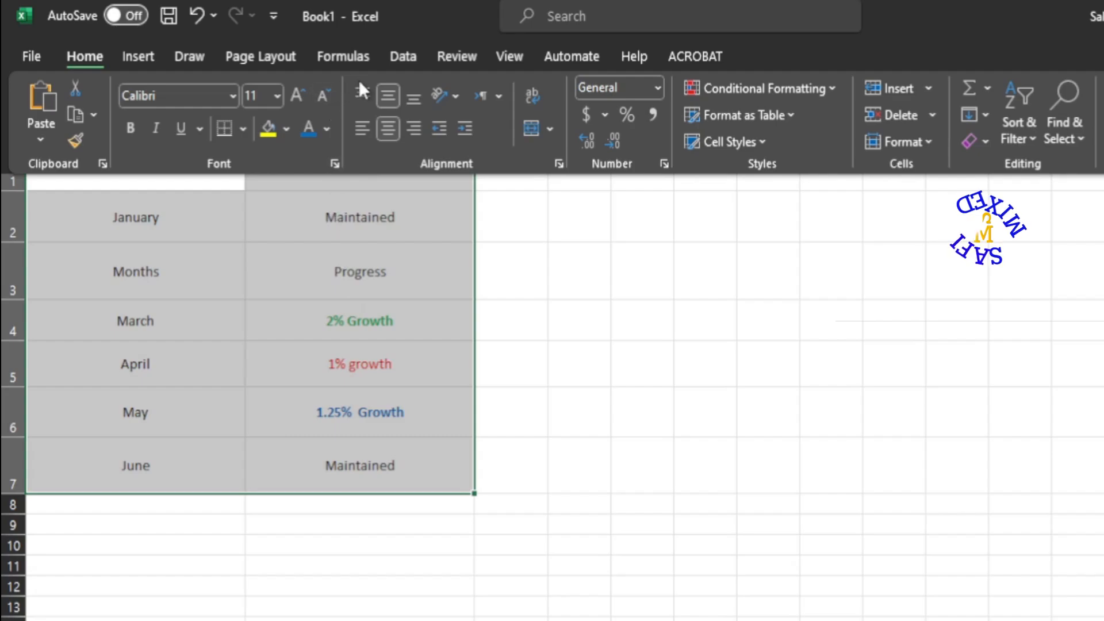
pyautogui.click(362, 98)
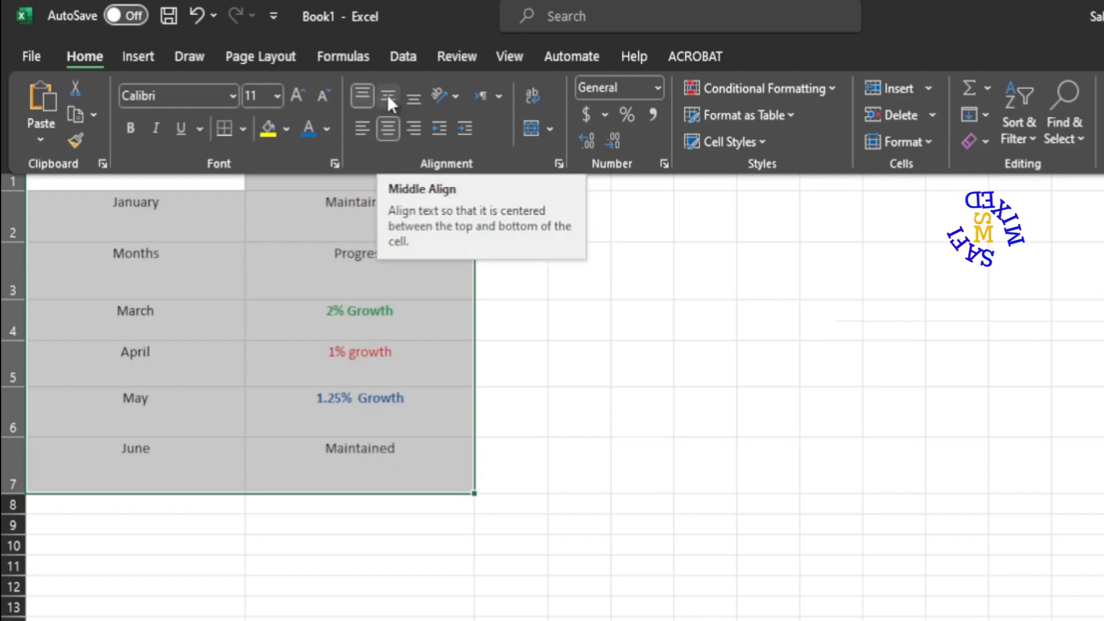
pyautogui.click(388, 94)
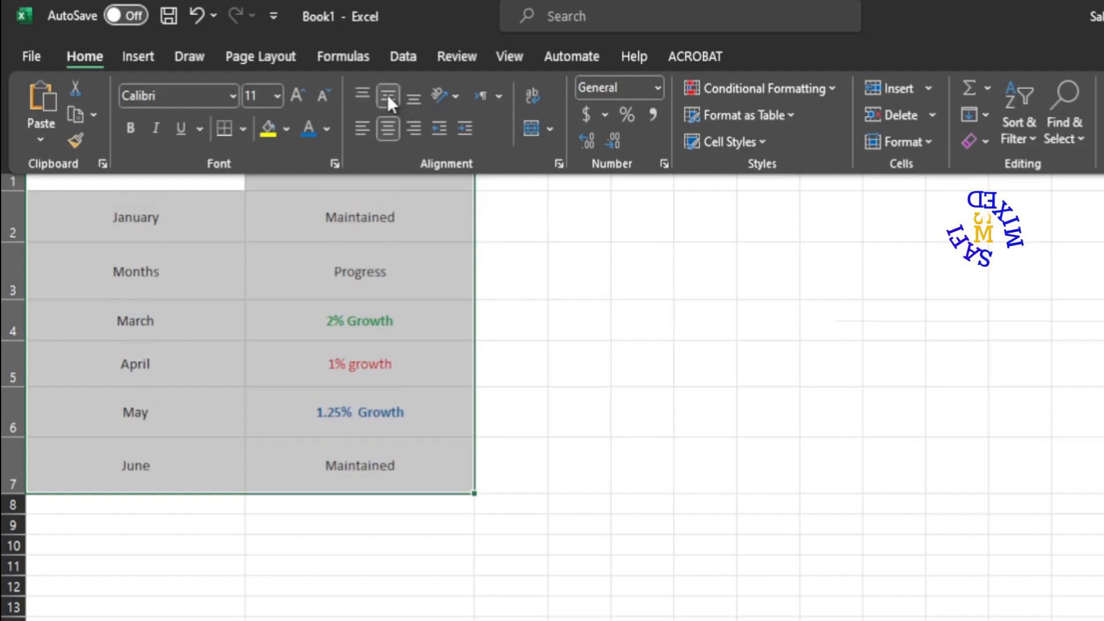
pyautogui.click(517, 388)
# - Replace the March progress entry in cell B4 with "4% Growth"
pyautogui.click(461, 392)
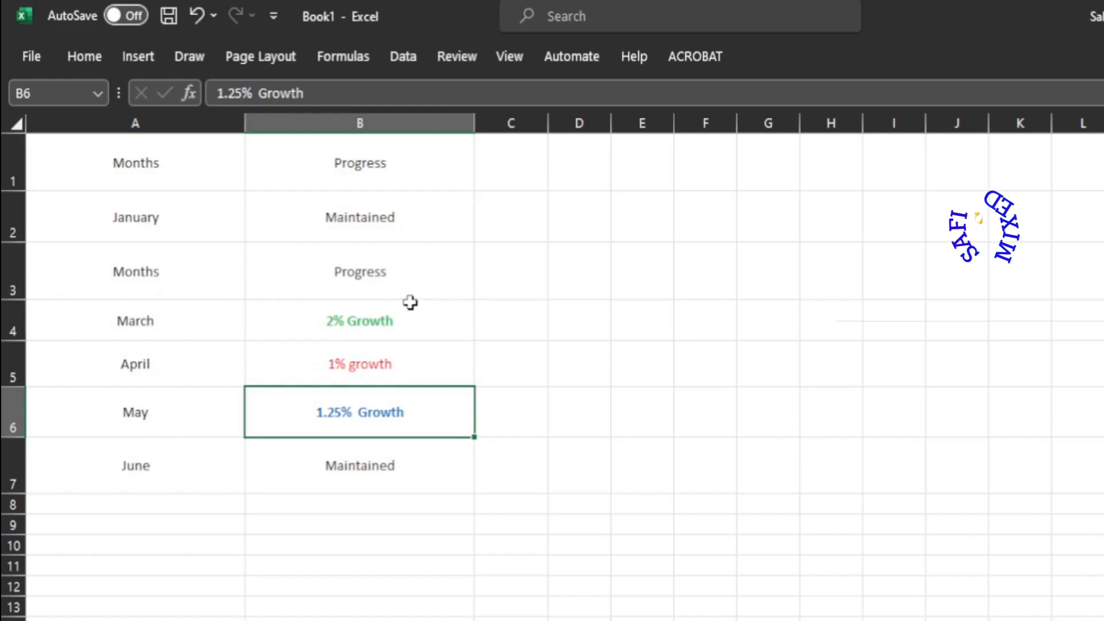
pyautogui.press('Up')
pyautogui.press('Up')
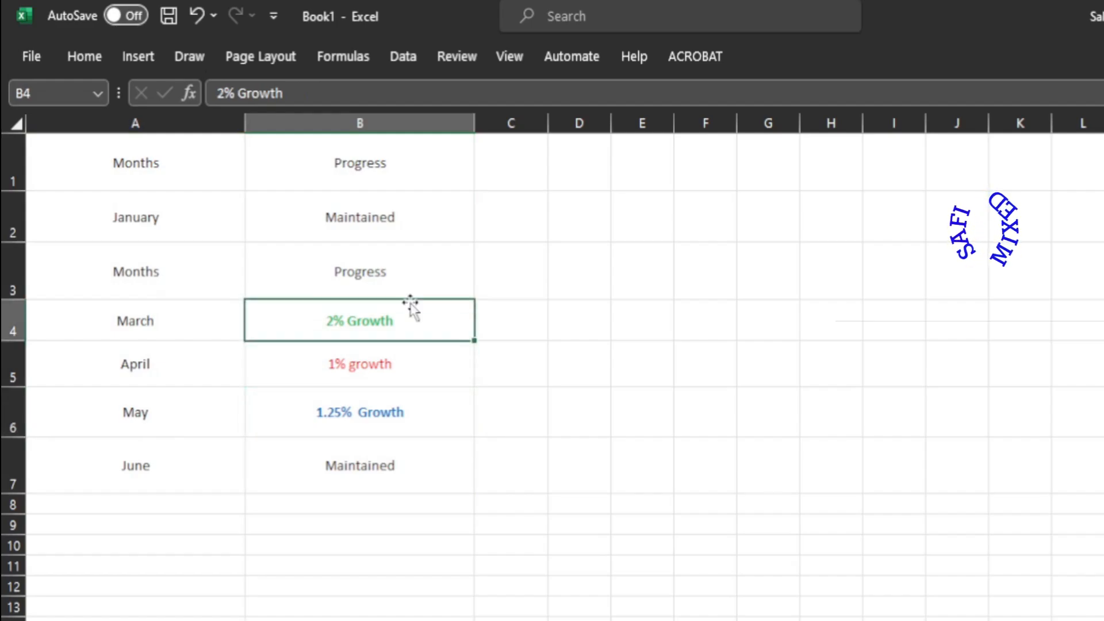
pyautogui.press('Delete')
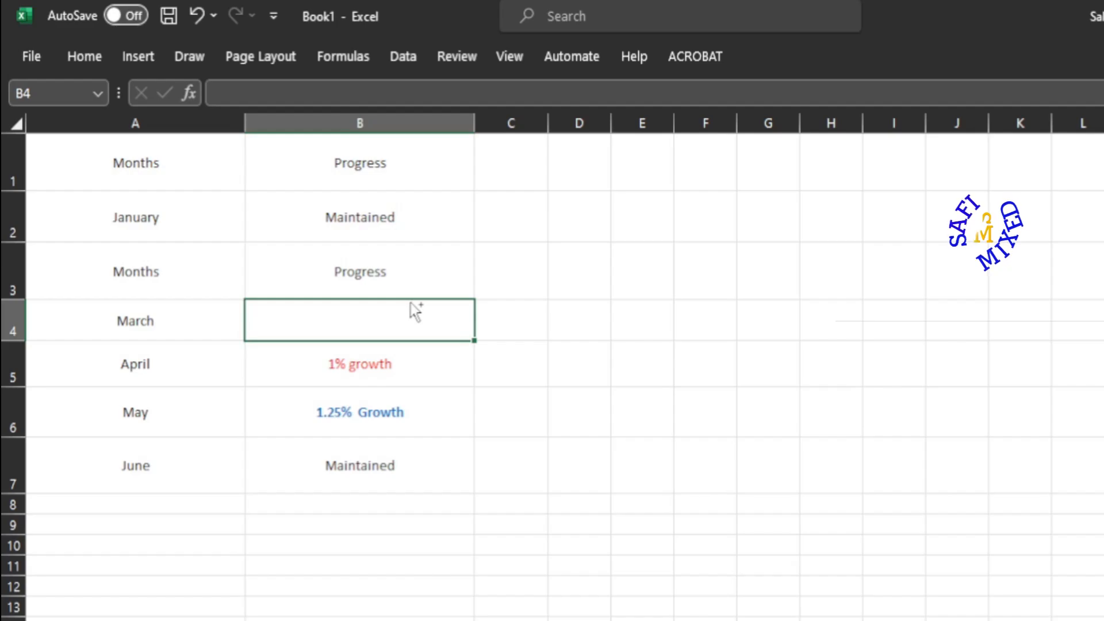
pyautogui.click(414, 310)
pyautogui.hotkey('ctrl', 'z')
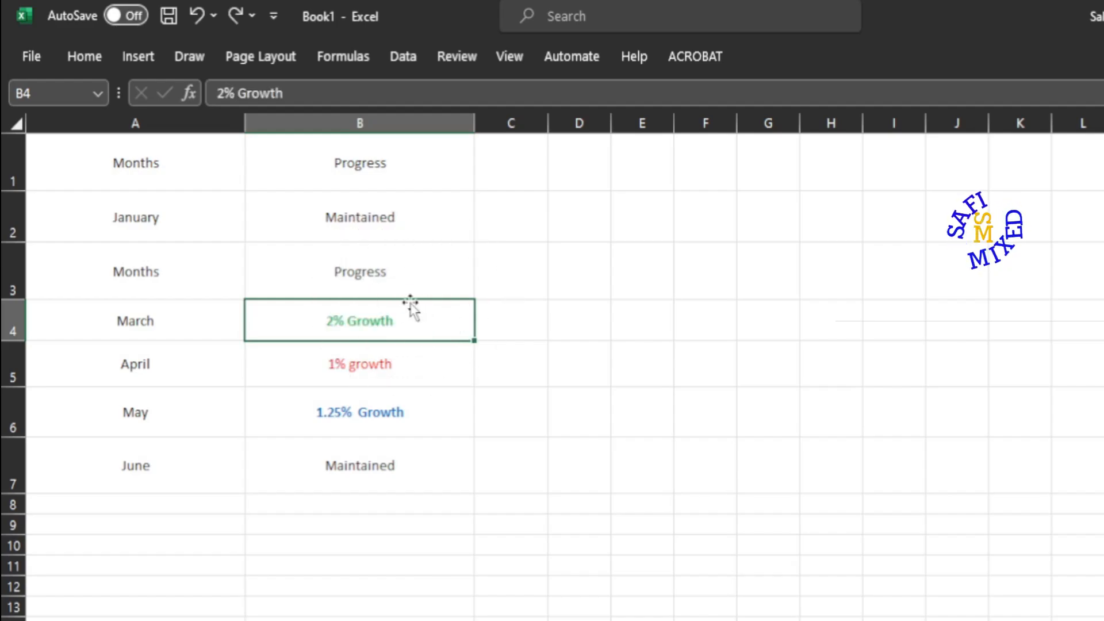
pyautogui.press('Delete')
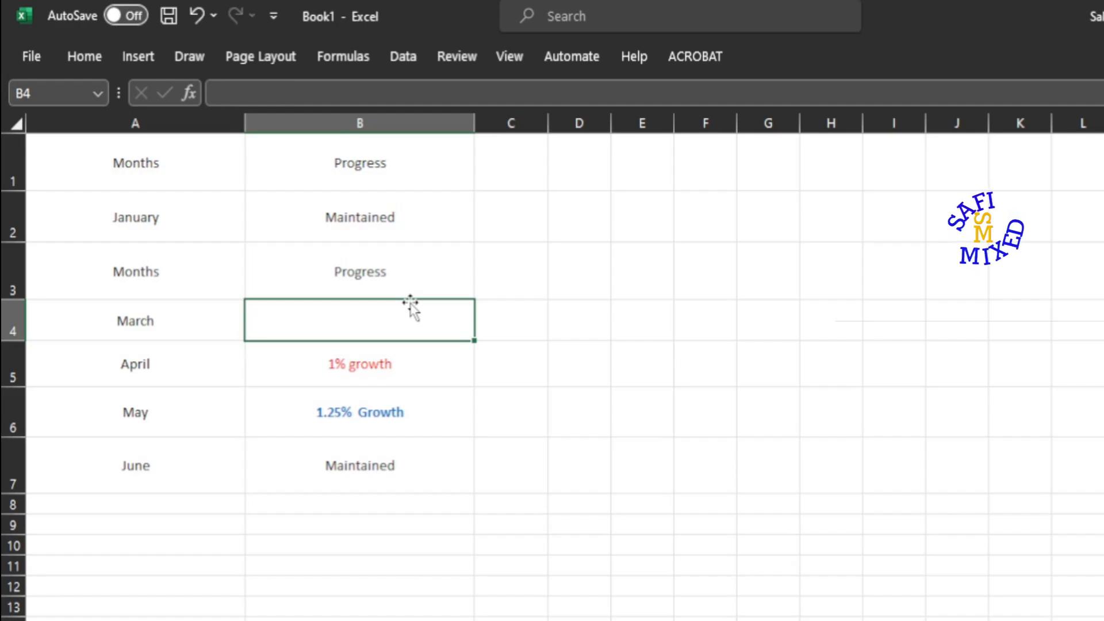
pyautogui.write('4%')
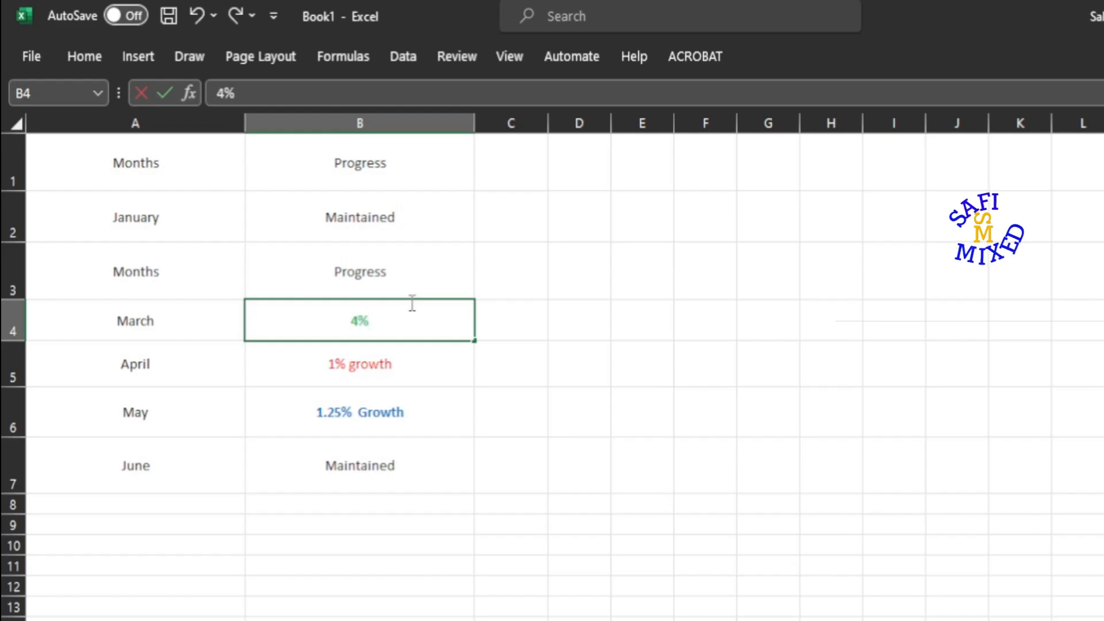
pyautogui.write(' Grw')
pyautogui.press('BackSpace')
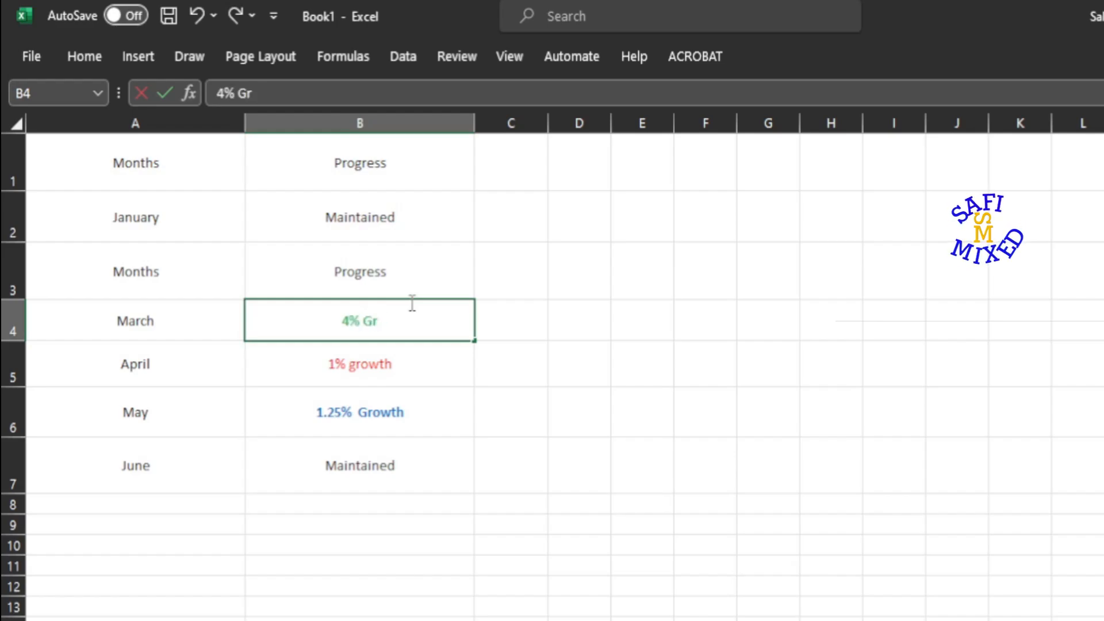
pyautogui.write('owth')
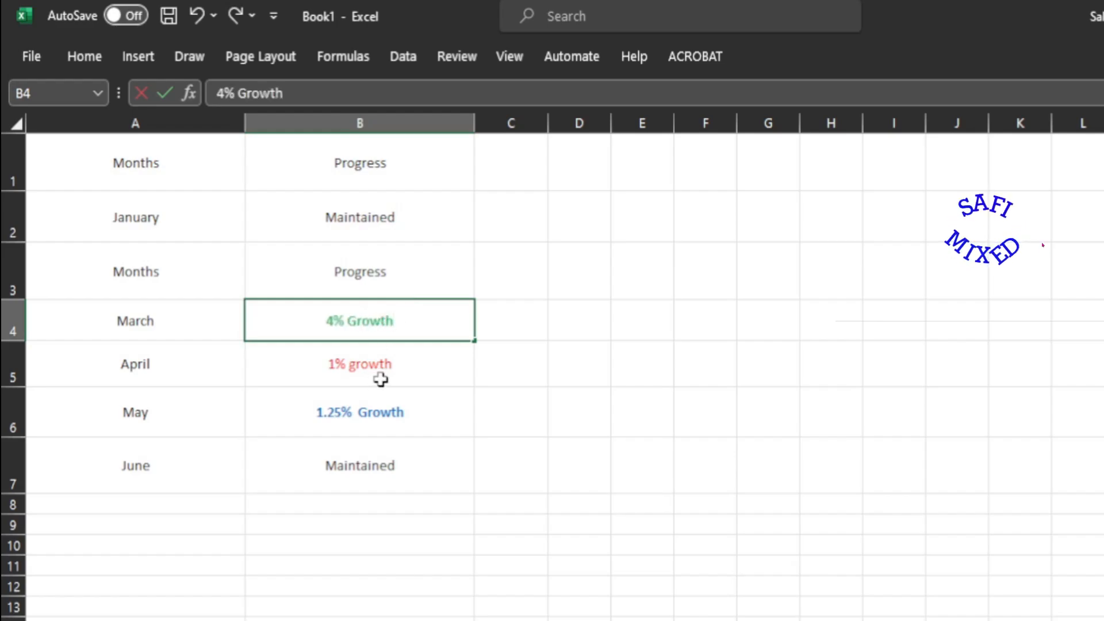
pyautogui.click(402, 375)
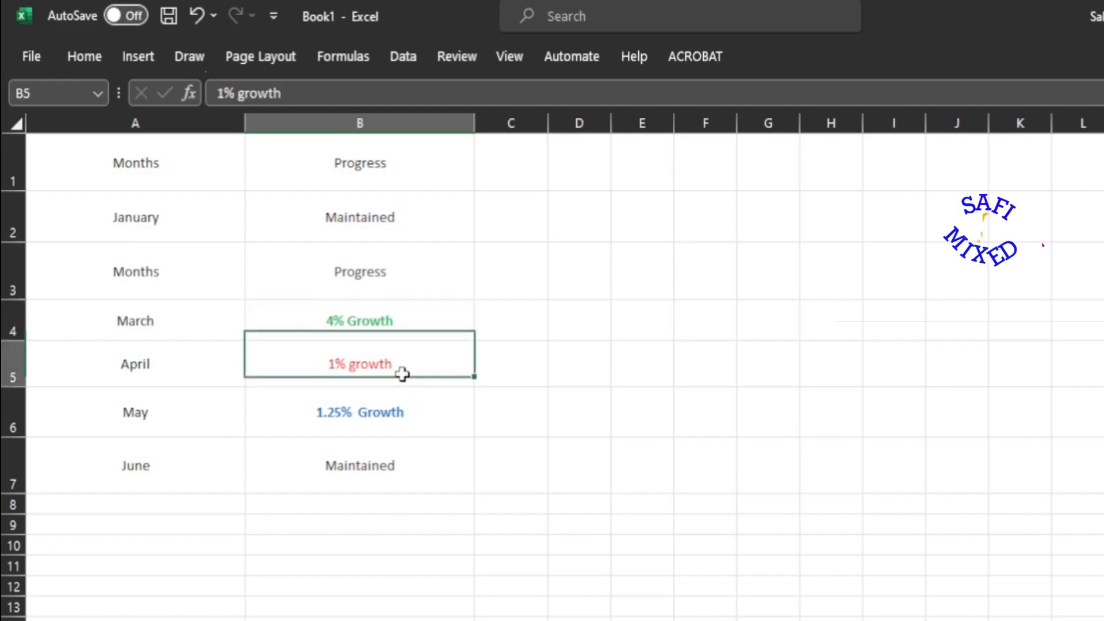
pyautogui.click(389, 313)
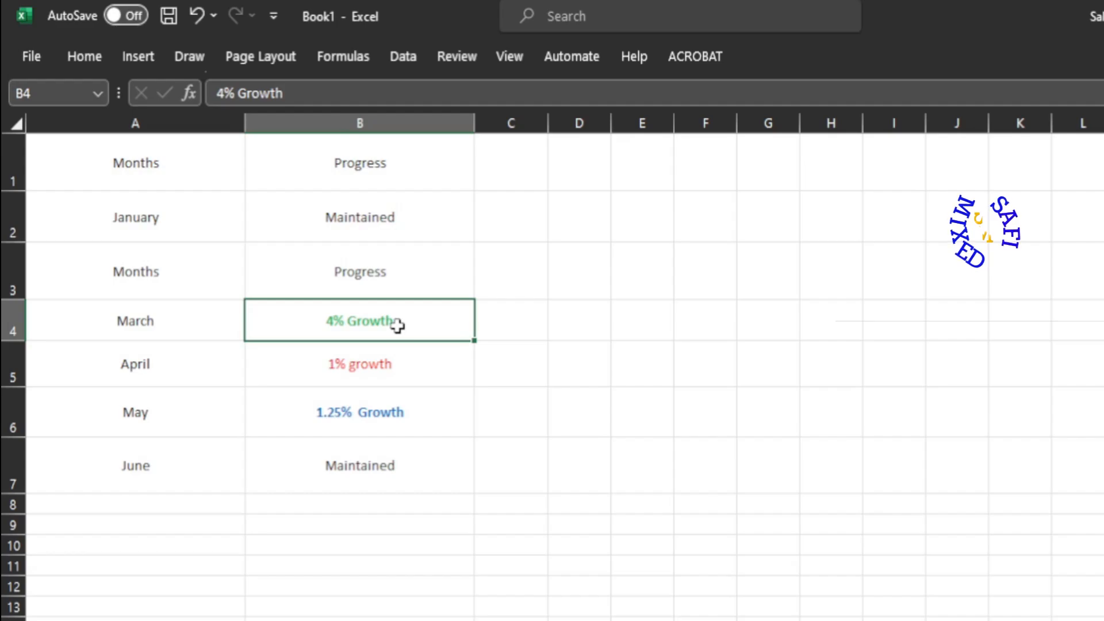
# - Replace the April progress entry in cell B5 with "3% Loss"
pyautogui.click(373, 368)
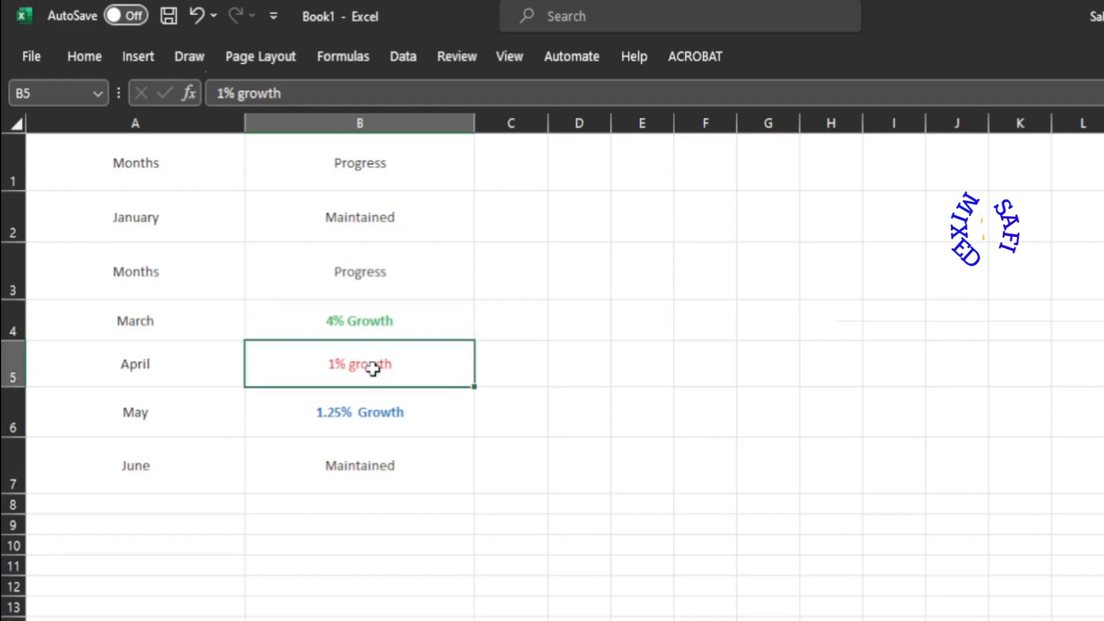
pyautogui.press('Delete')
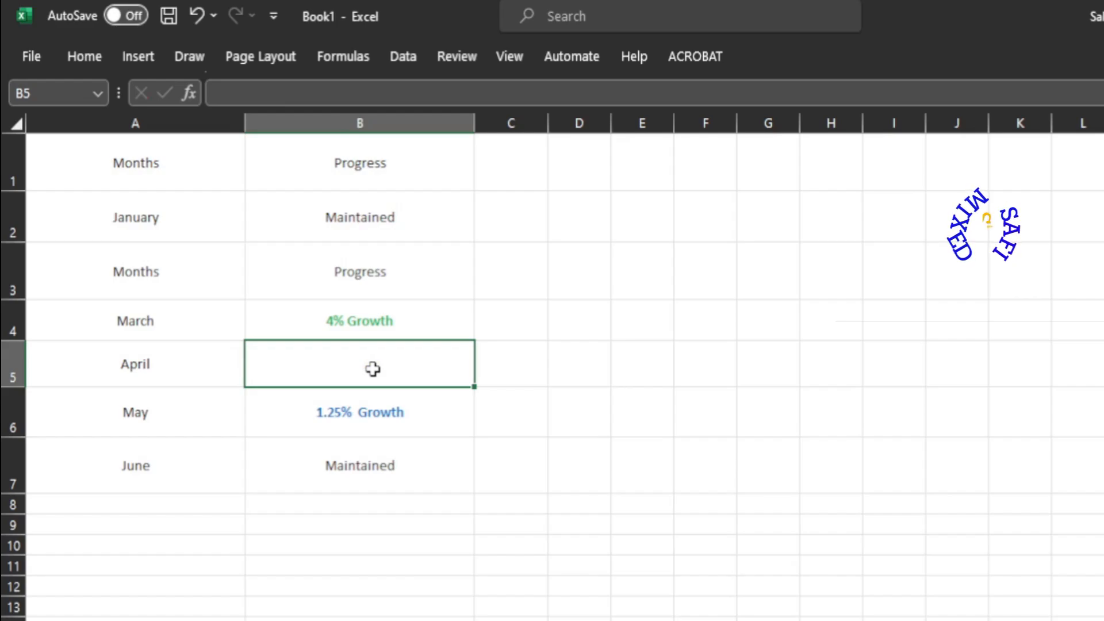
pyautogui.write('3%')
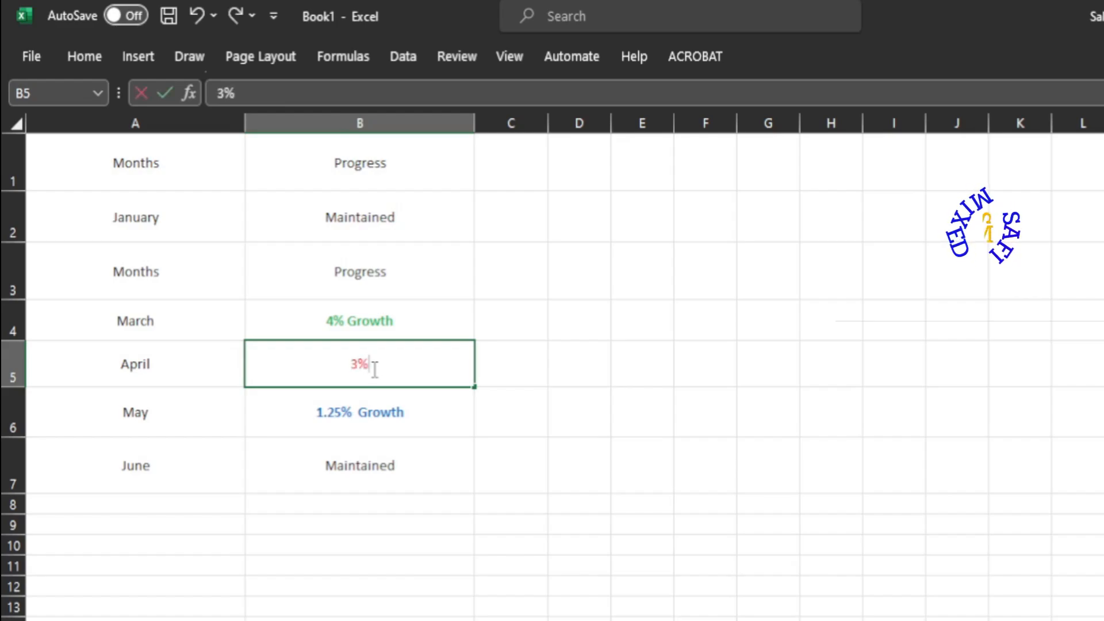
pyautogui.write(' Loss')
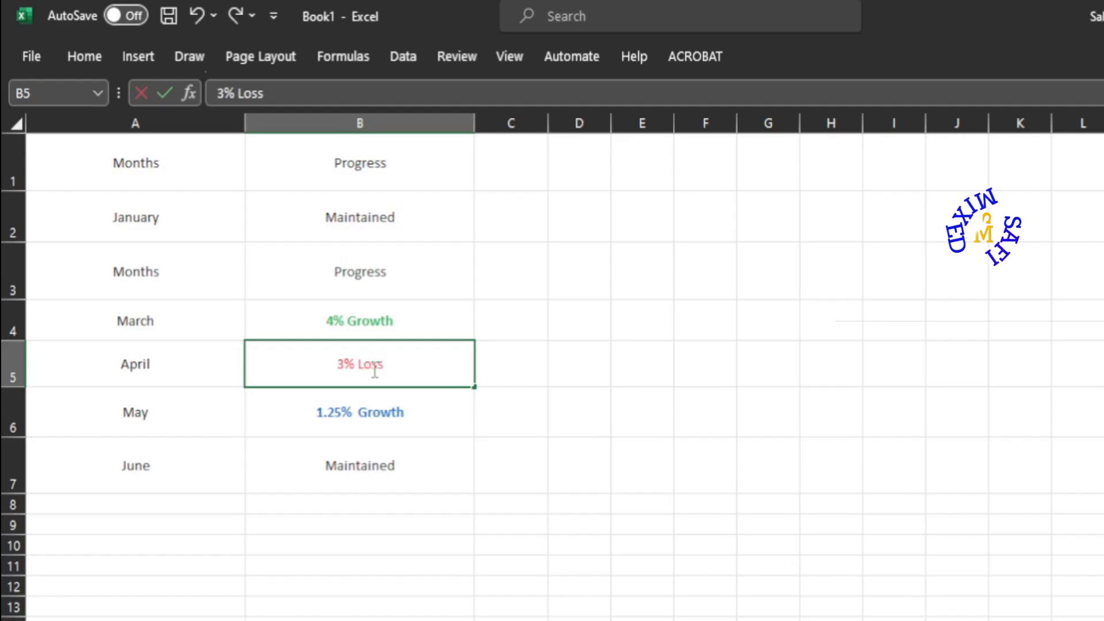
pyautogui.click(478, 425)
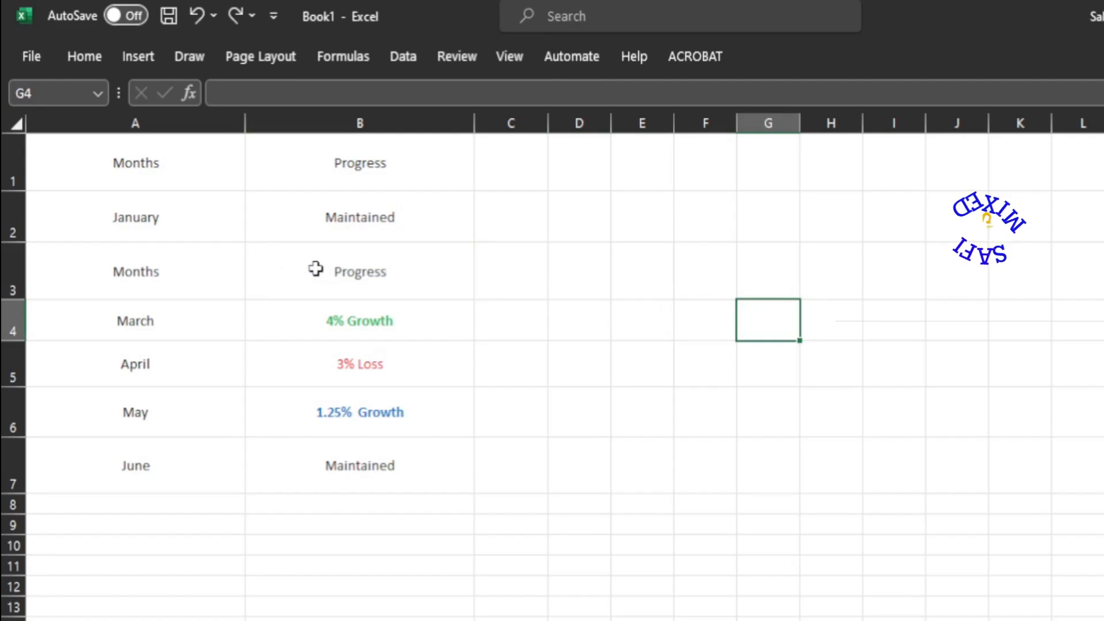
# - Fill the Progress cell B3 with standard yellow
pyautogui.click(319, 270)
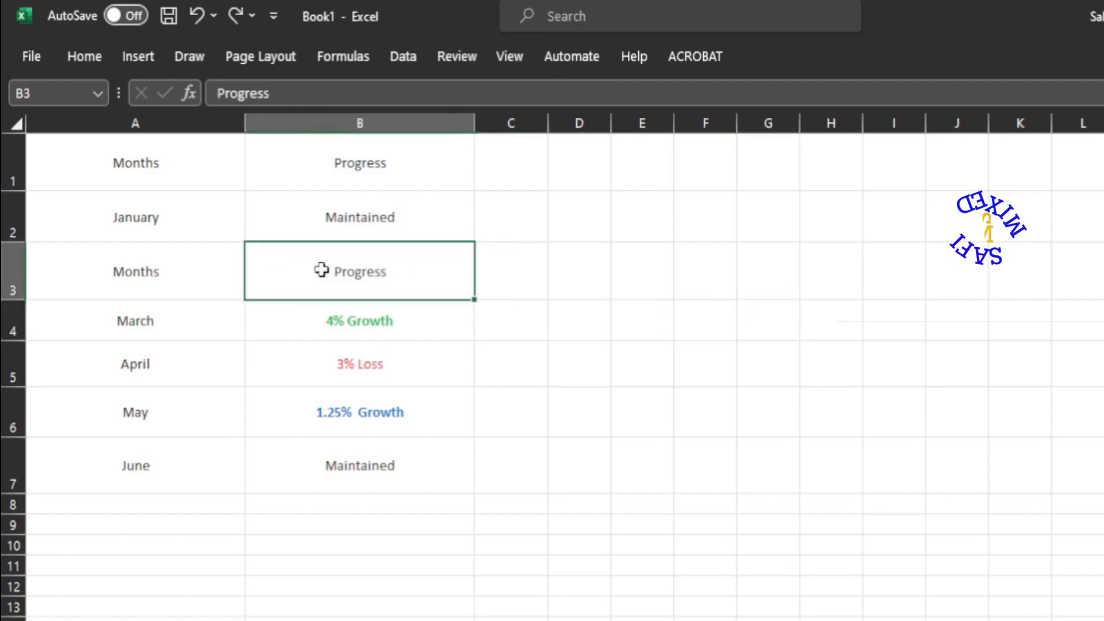
pyautogui.click(94, 60)
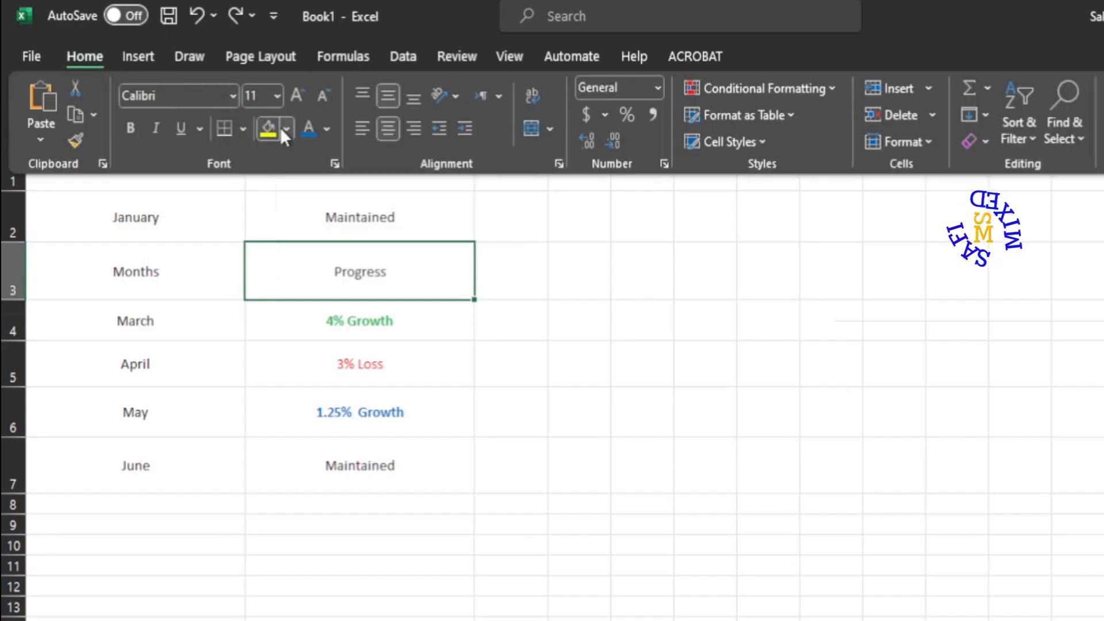
pyautogui.click(283, 130)
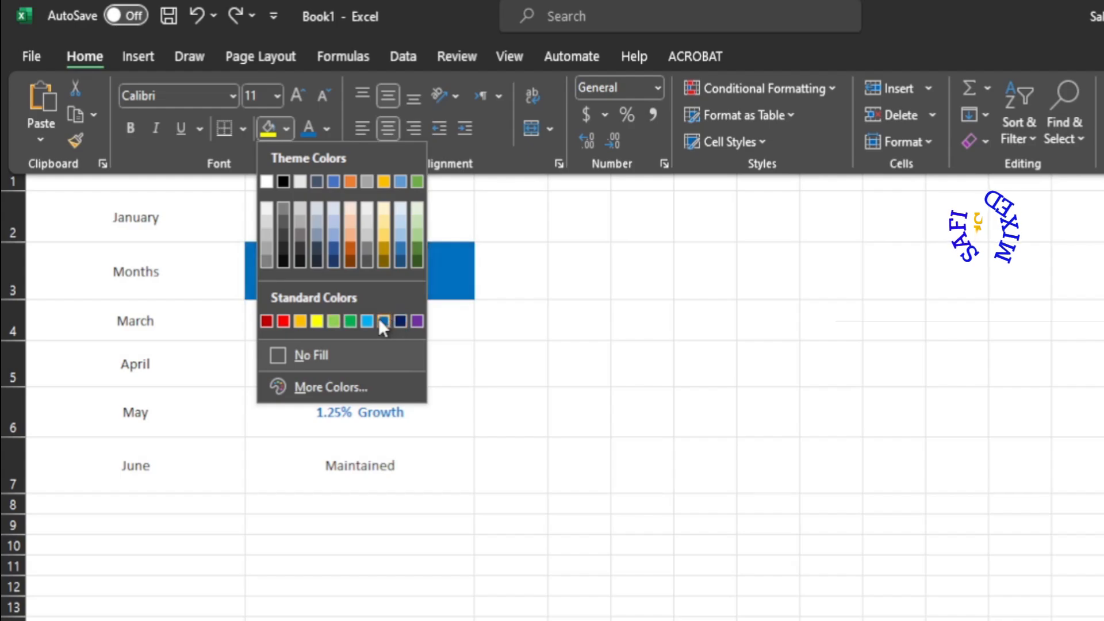
pyautogui.click(316, 321)
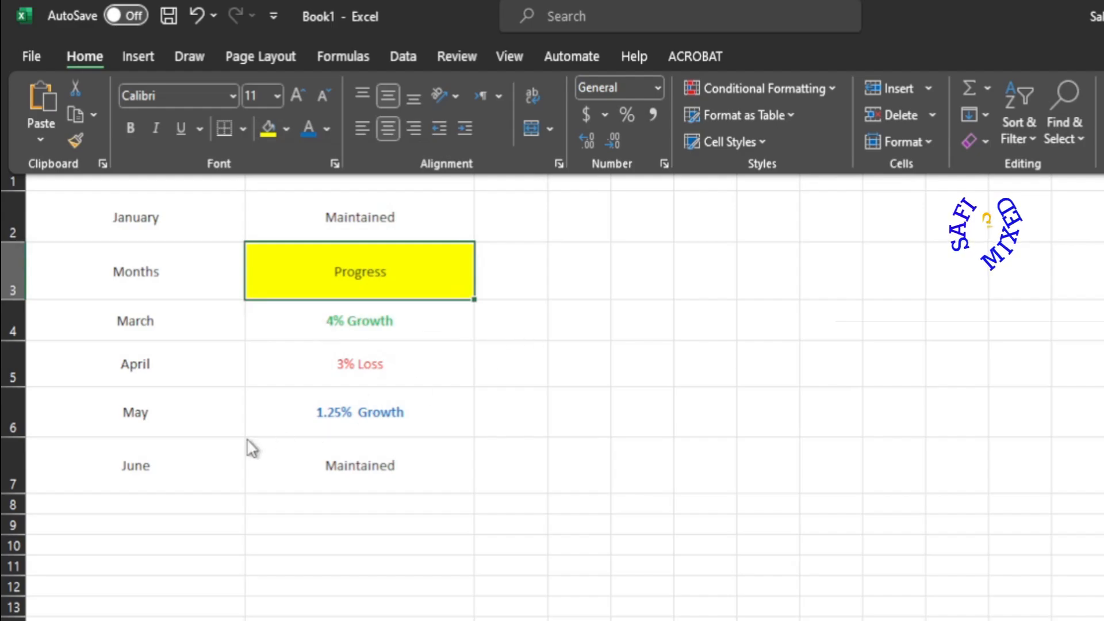
pyautogui.click(184, 414)
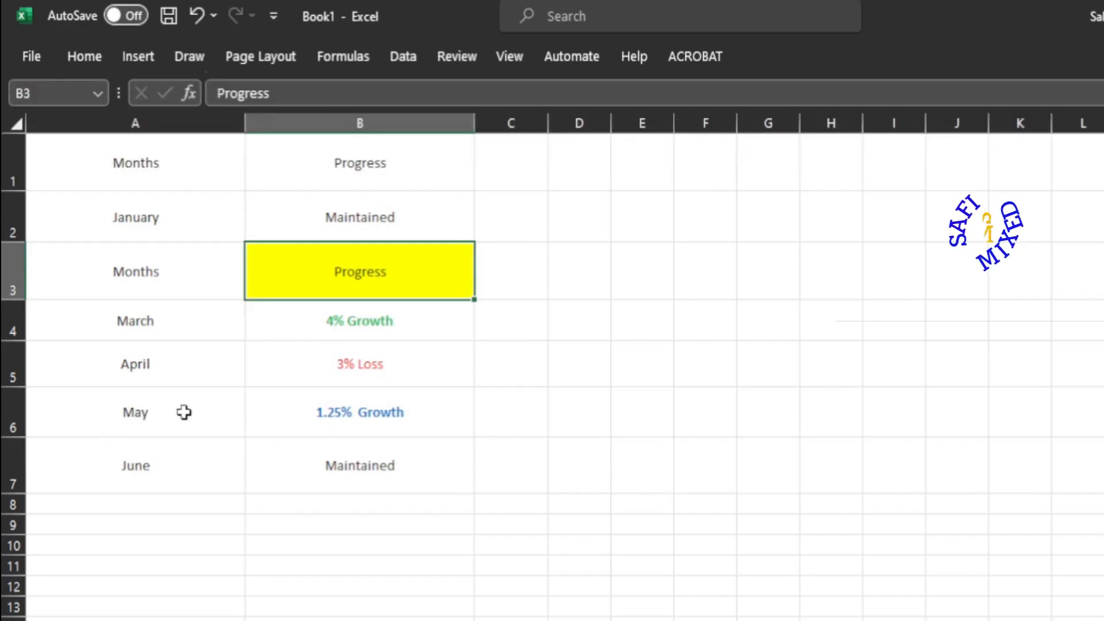
# - Fill the month cells A1:A7 with yellow, then change their fill to standard light green
pyautogui.moveTo(153, 158); pyautogui.dragTo(153, 466)
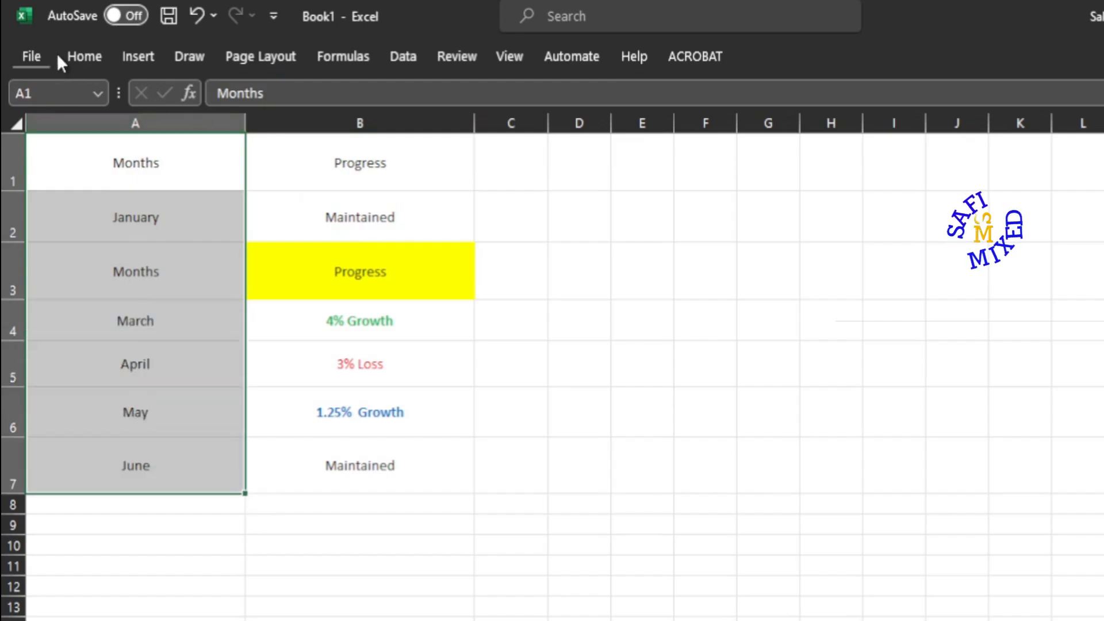
pyautogui.click(94, 61)
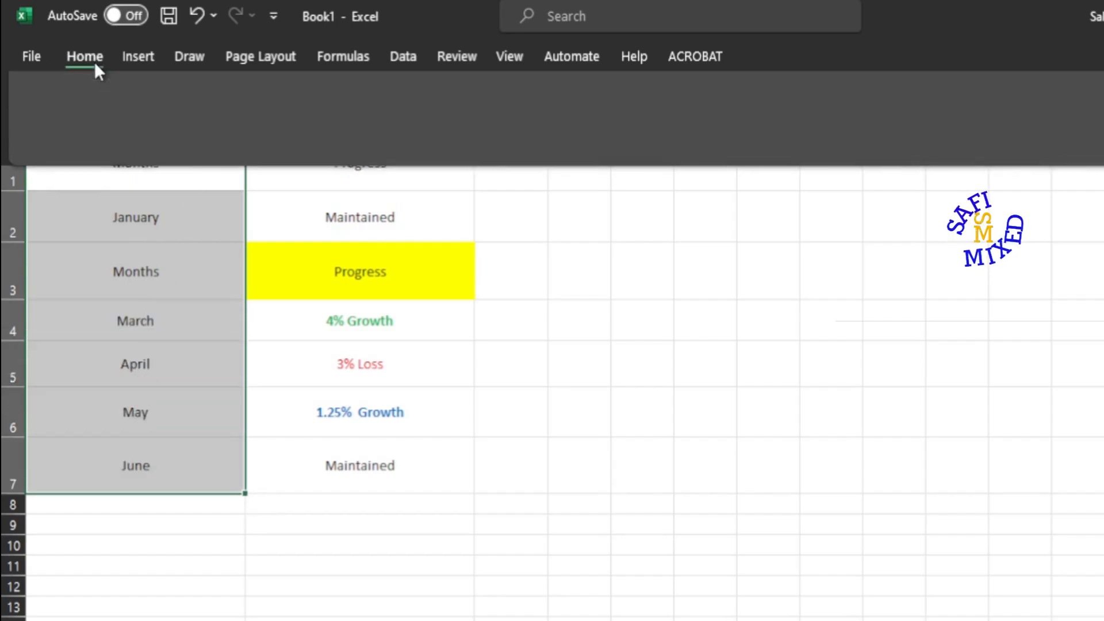
pyautogui.click(268, 128)
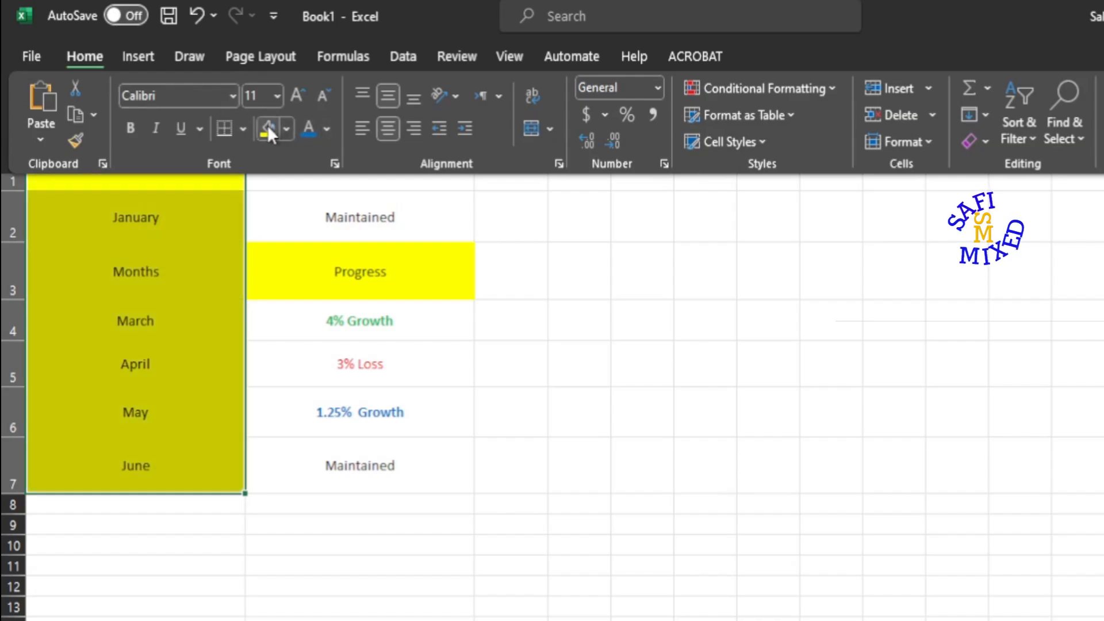
pyautogui.click(286, 128)
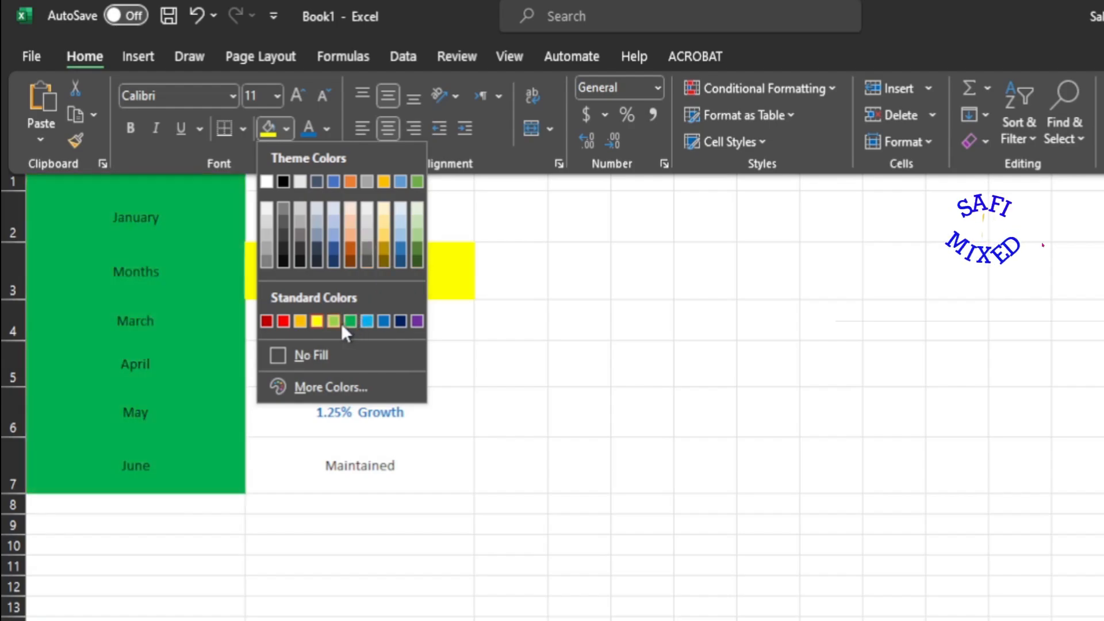
pyautogui.click(333, 320)
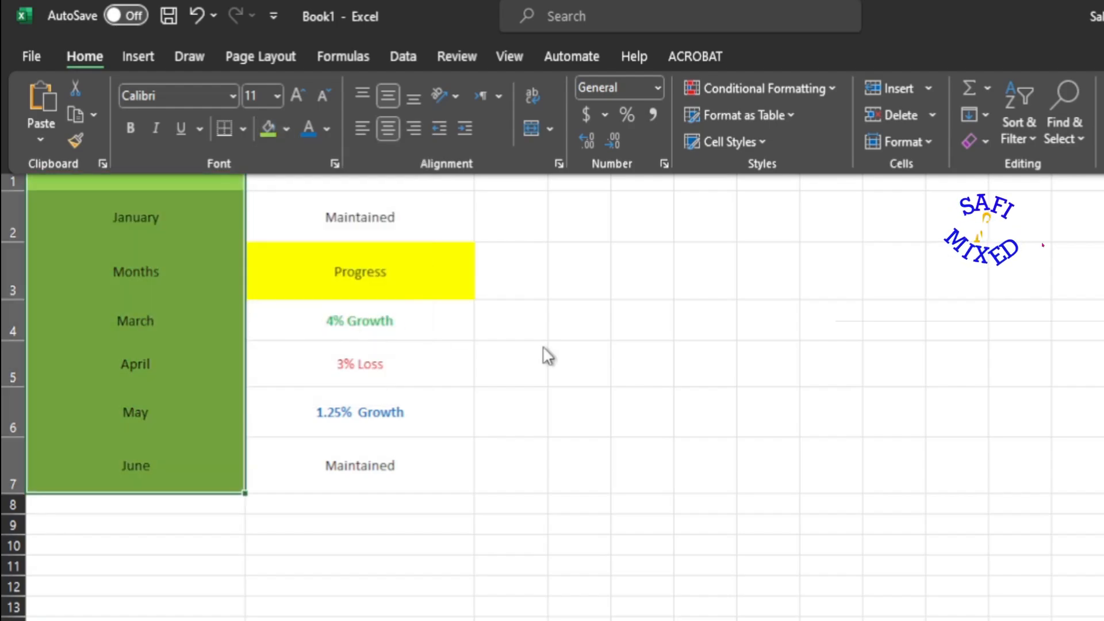
pyautogui.click(677, 208)
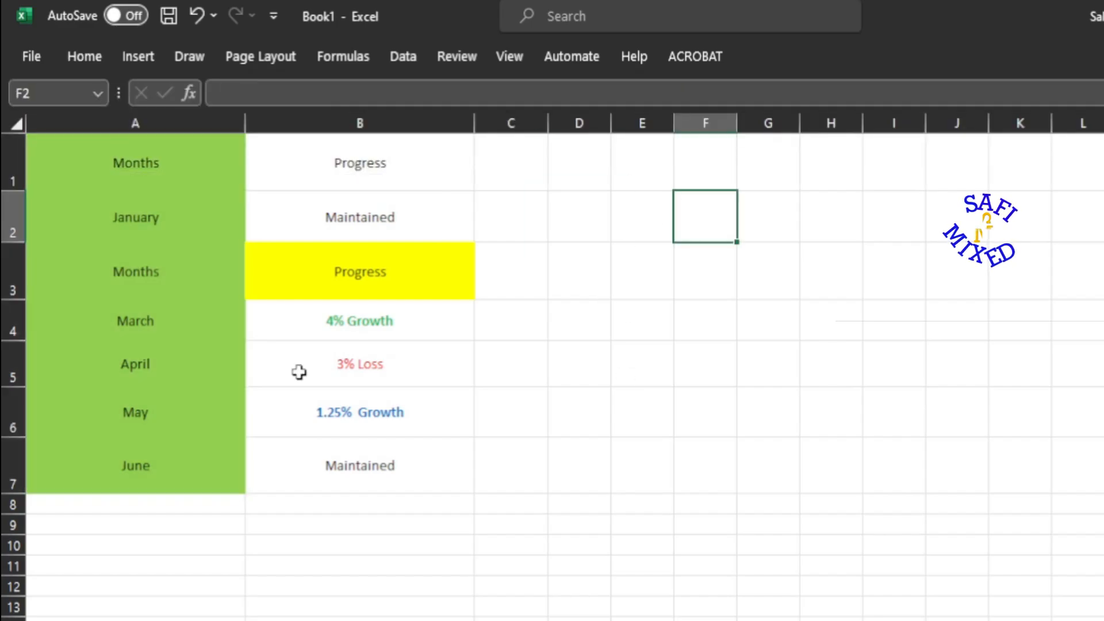